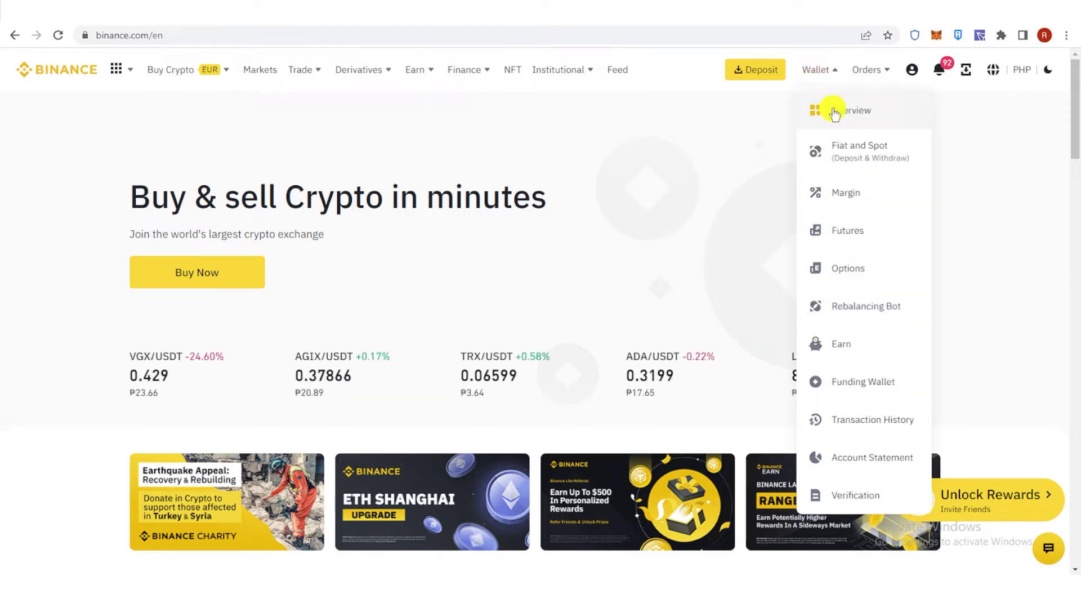
Step: Go from Wallet Overview to the Withdraw Crypto page, which has Bitcoin preset
left_click(830, 110)
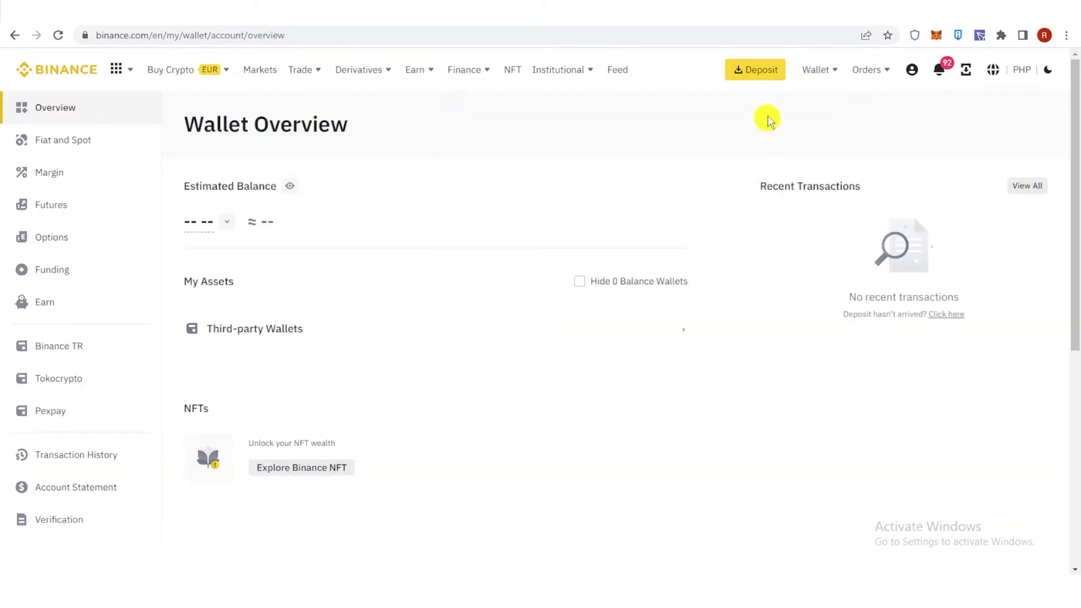
left_click(781, 125)
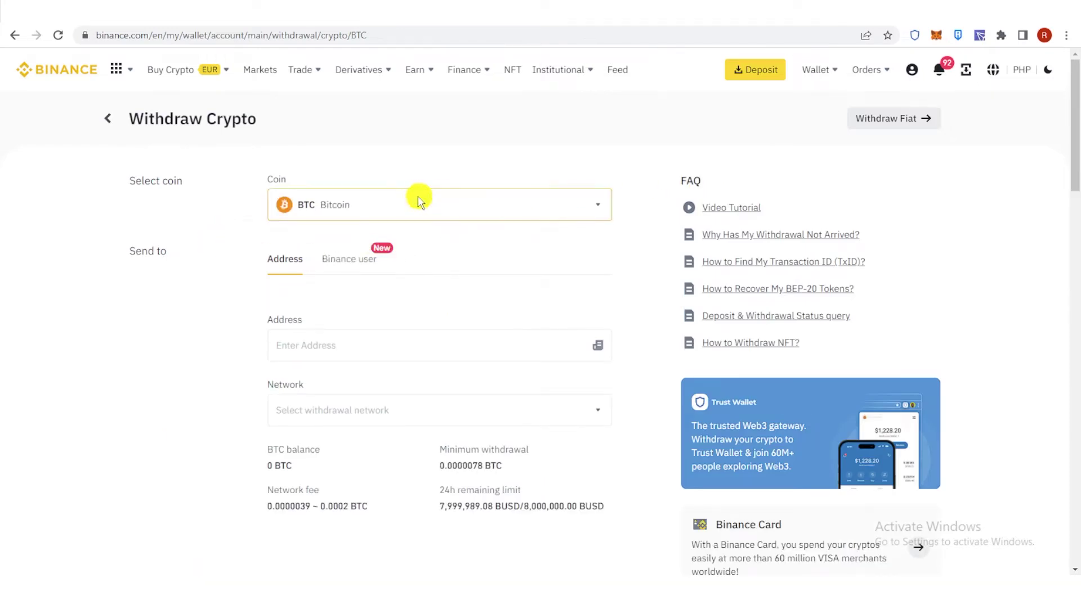
Step: Replace the preset Bitcoin with Ethereum (ETH) as the withdrawal coin
left_click(402, 209)
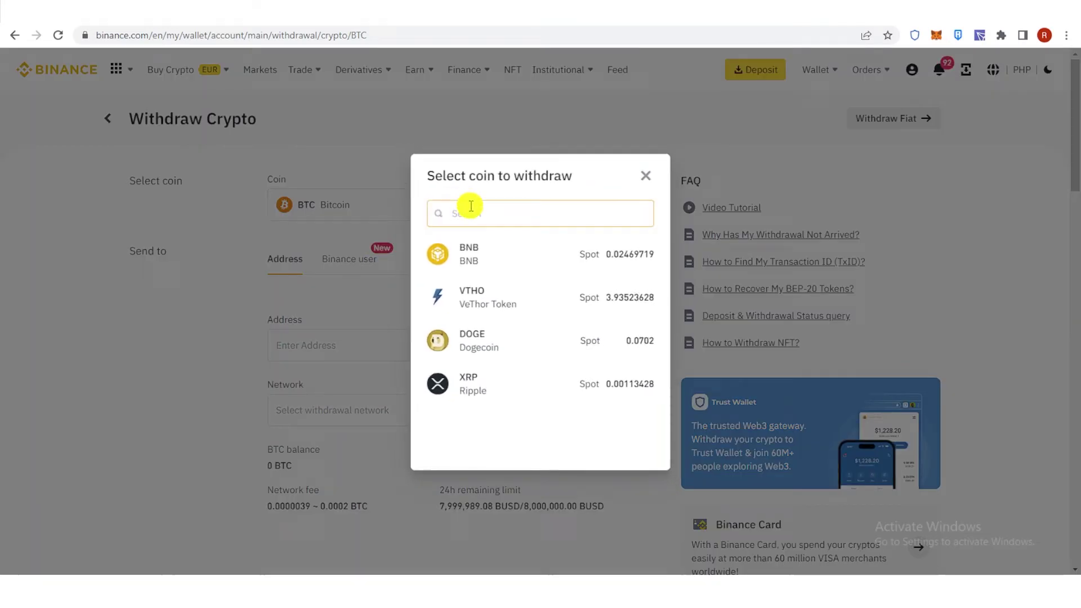
type("eth")
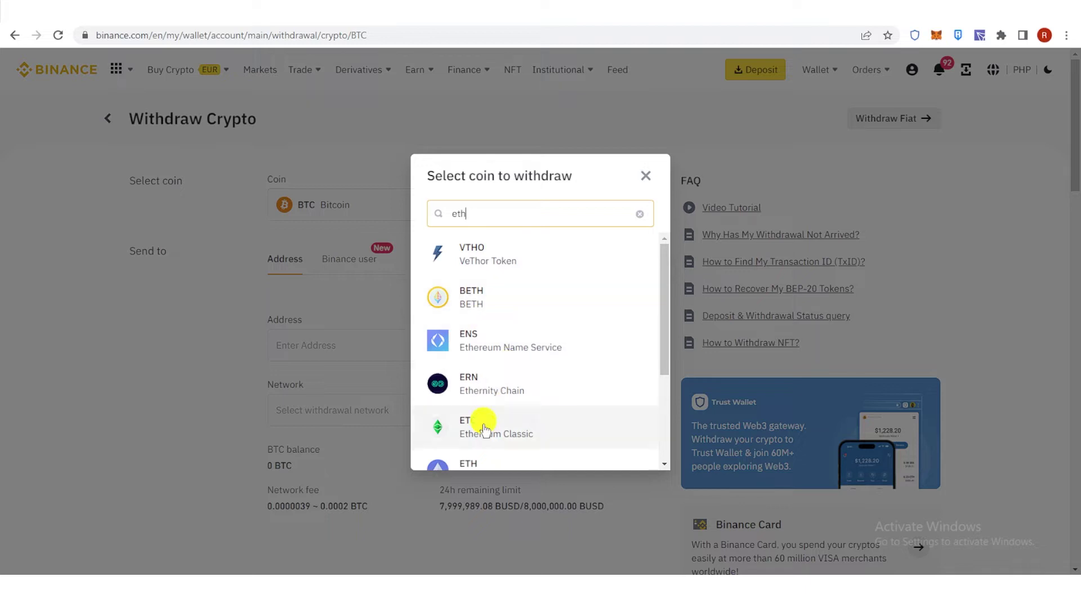
left_click(479, 450)
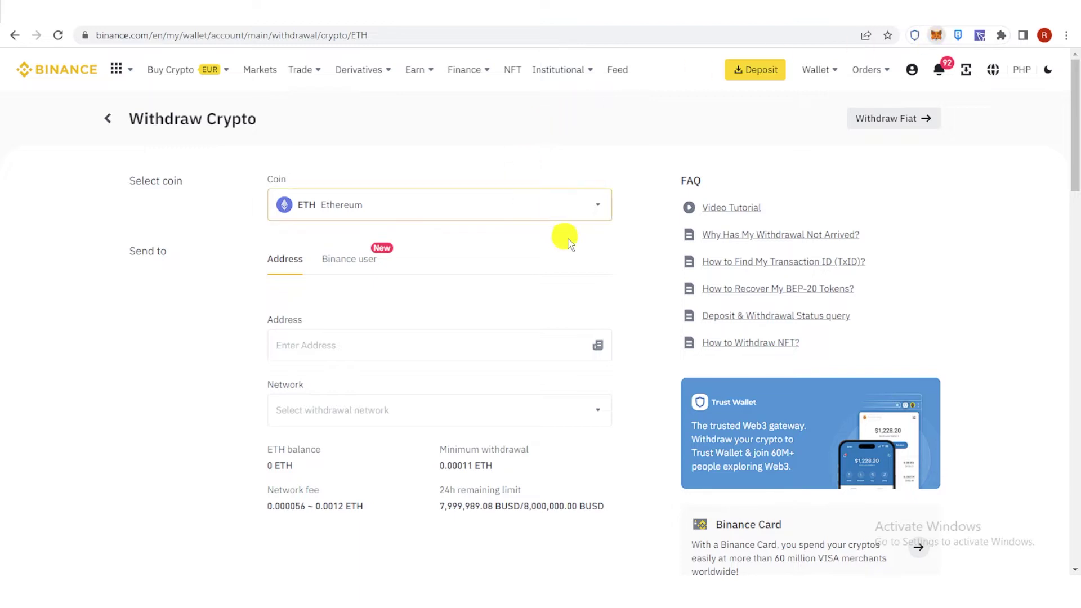
Step: Copy the MetaMask account address, keeping Ethereum Mainnet as the network
left_click(935, 35)
left_click(839, 71)
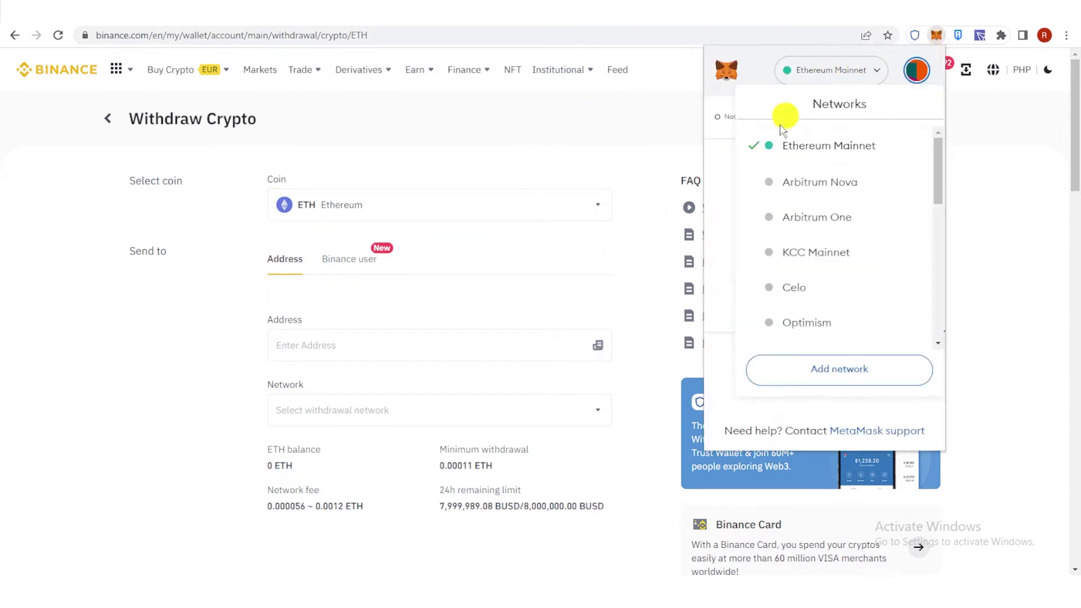
left_click(820, 75)
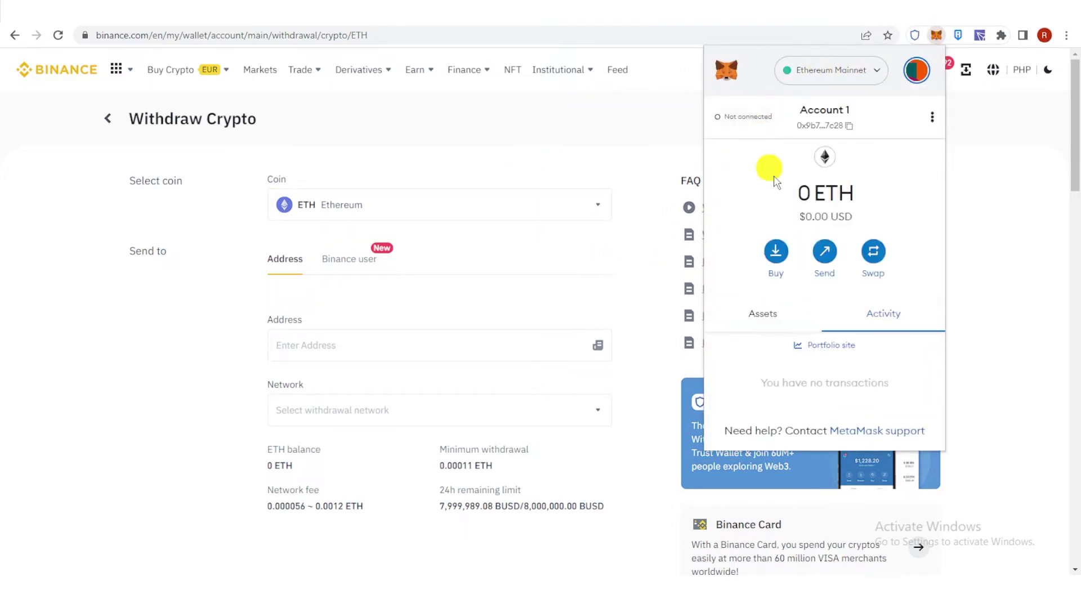
left_click(848, 134)
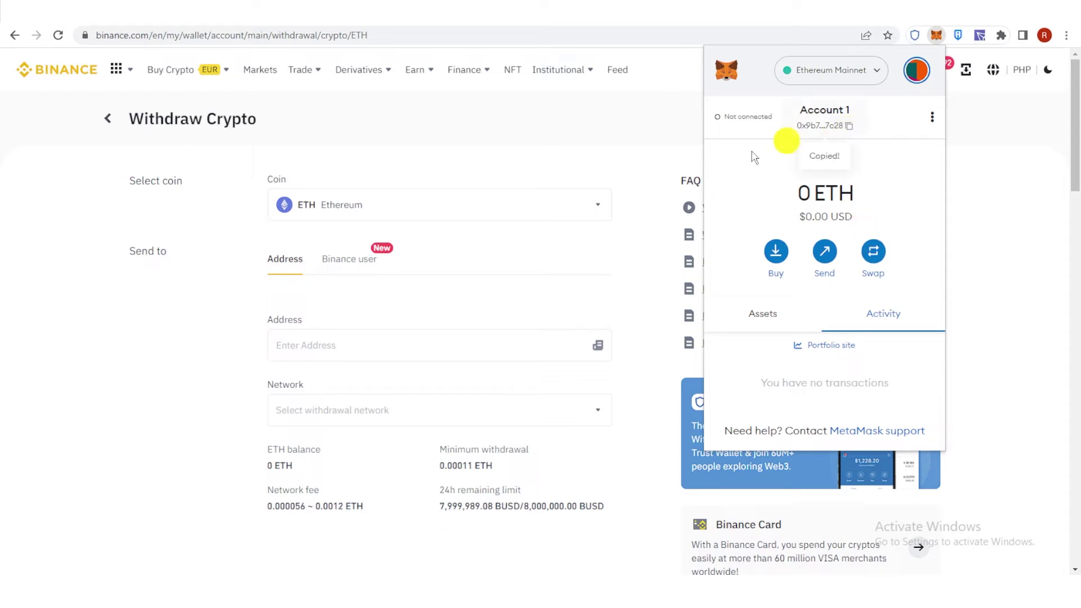
Step: Paste the address into the Address field and choose the Ethereum (ERC20) network
left_click(342, 346)
key("ctrl+v")
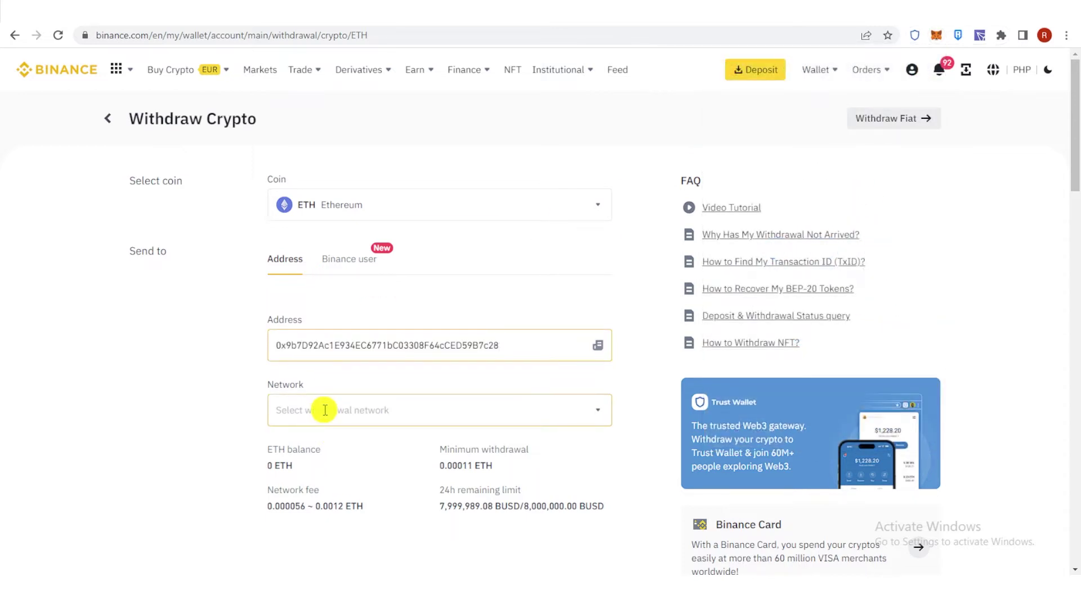
left_click(326, 411)
scroll(446, 321, "down", 1)
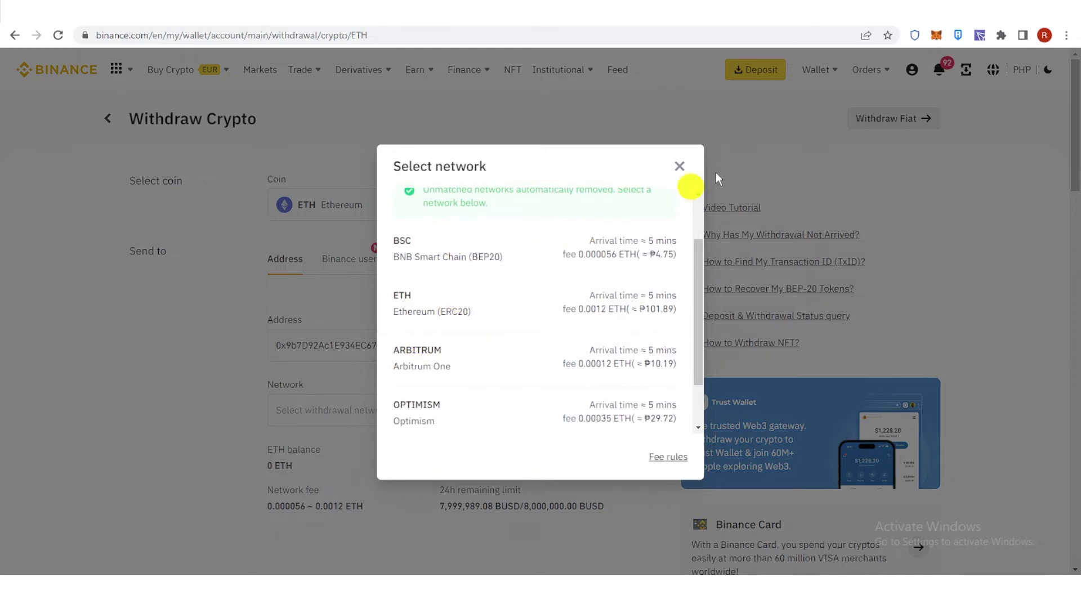
left_click(454, 310)
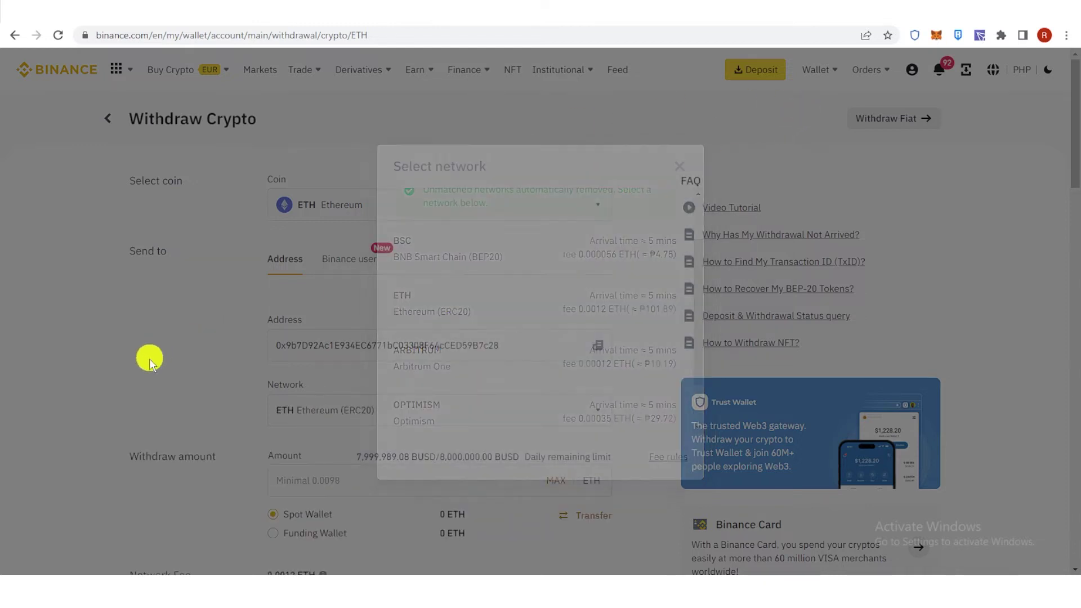
scroll(181, 357, "down", 2)
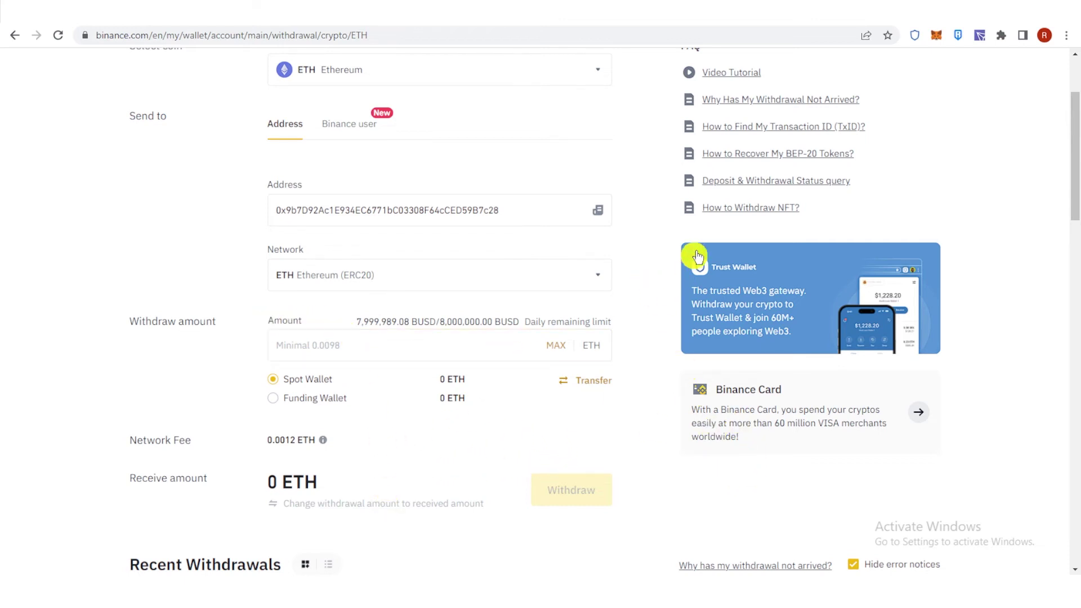
scroll(712, 367, "down", 2)
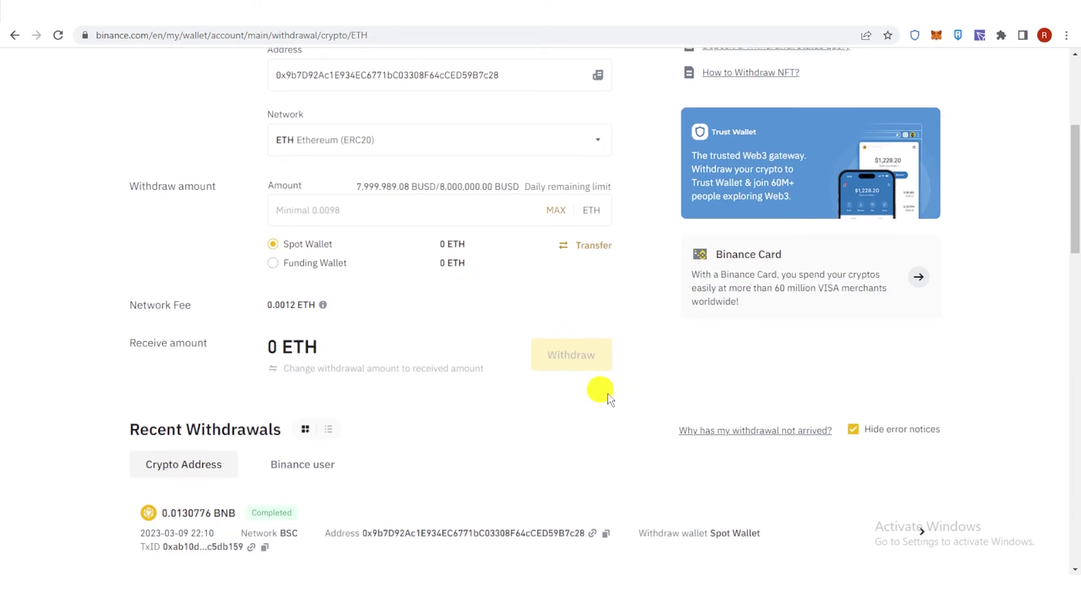
scroll(627, 404, "down", 1)
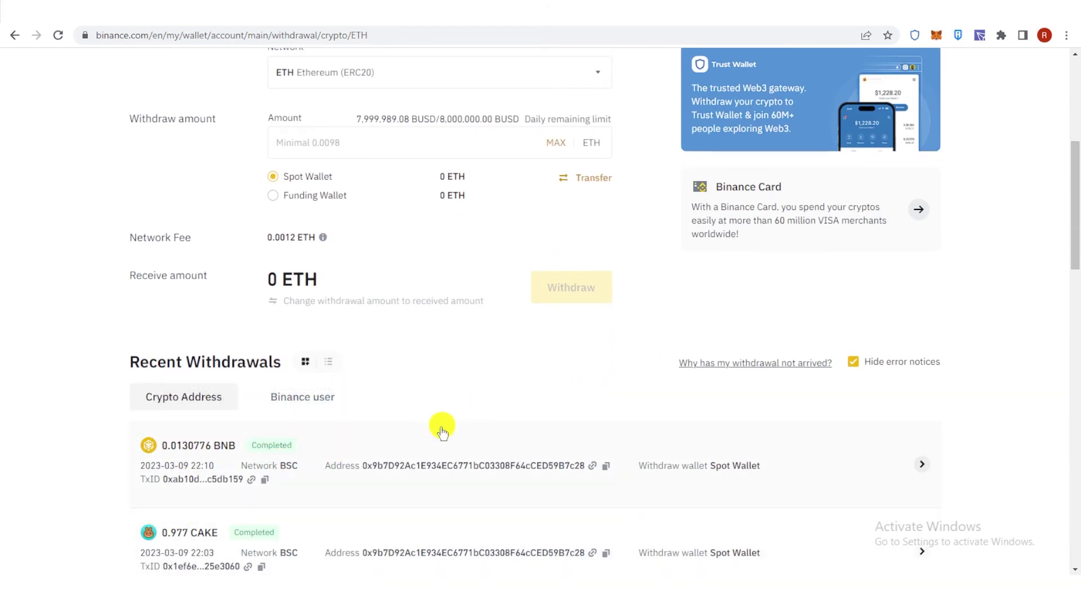
scroll(714, 393, "up", 2)
scroll(735, 380, "down", 1)
scroll(632, 431, "down", 1)
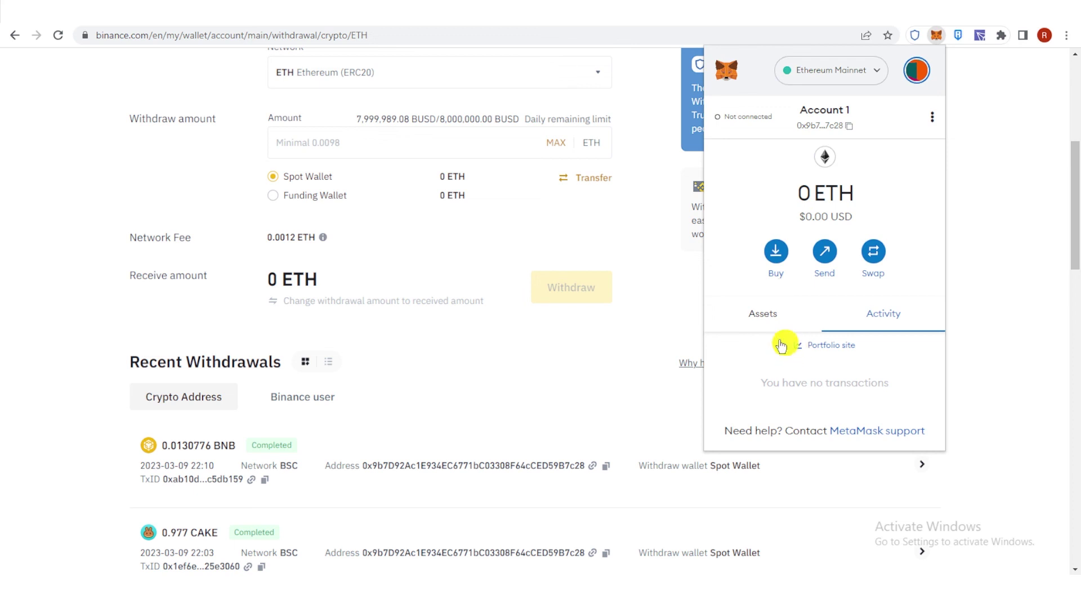
Step: Reopen MetaMask to view the zero ETH, USDT, ANKR and JASMY balances
left_click(773, 312)
scroll(874, 334, "down", 2)
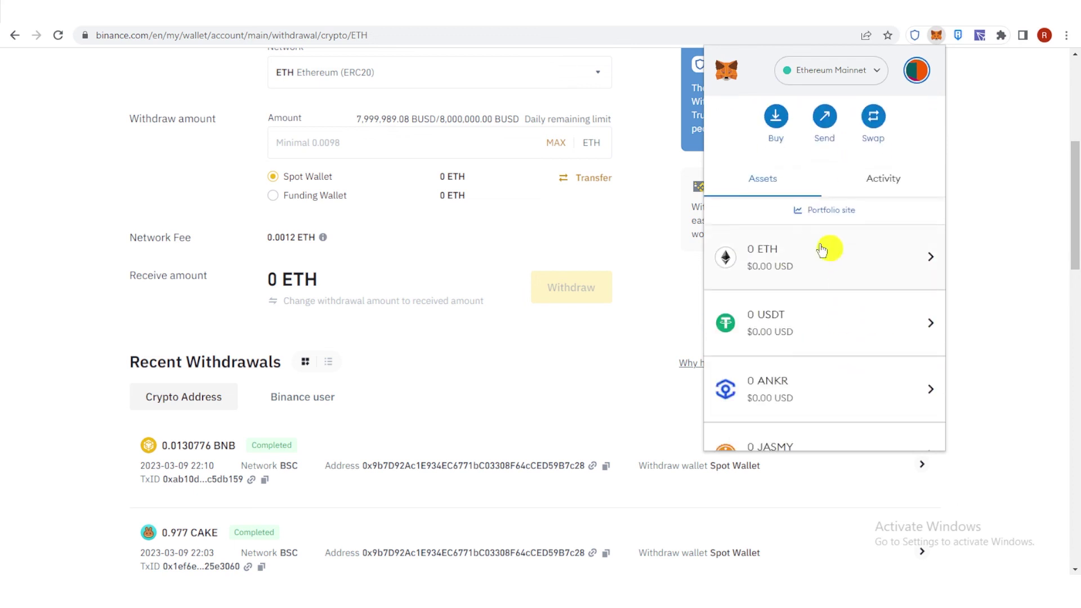